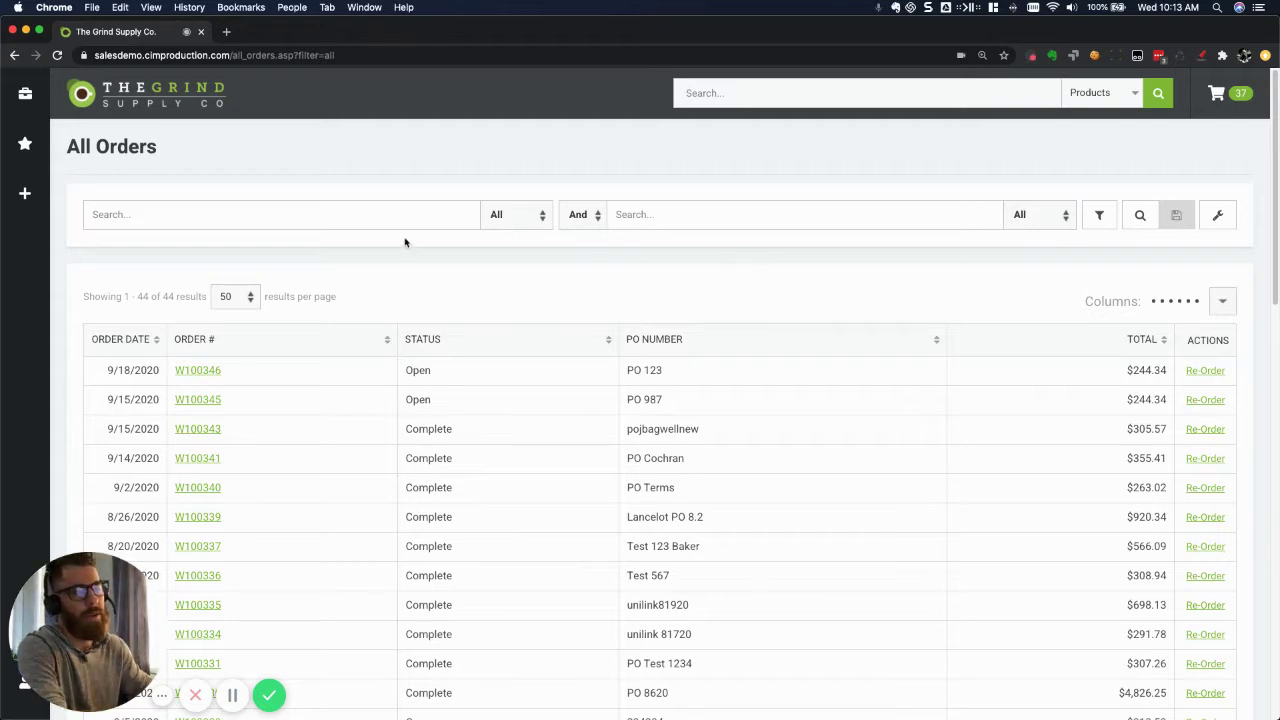
Check that order W100346 shows Open in the portal's All Orders list, then switch to Sage 100.
{"action": "left_click", "coordinate": [345, 209]}
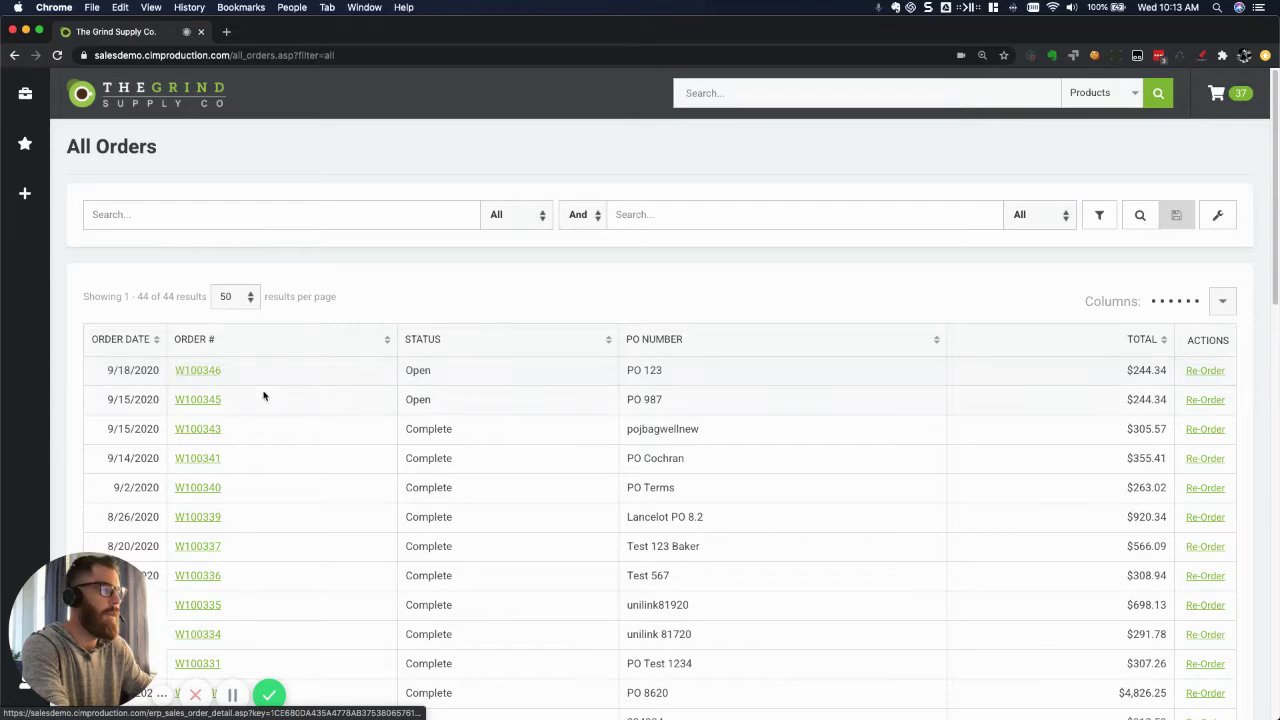
{"action": "key", "text": "ctrl+Right"}
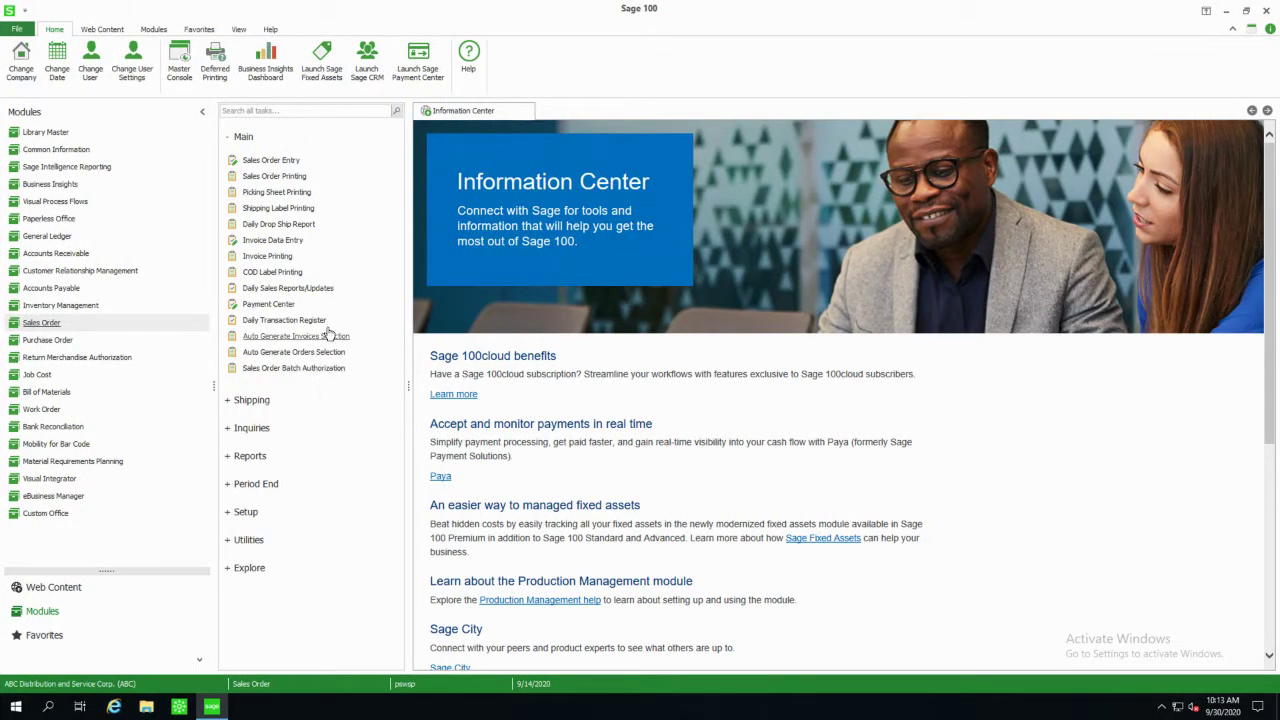
Start invoice 0100116 with the next number and fill its header from sales order W100346.
{"action": "left_click", "coordinate": [262, 247]}
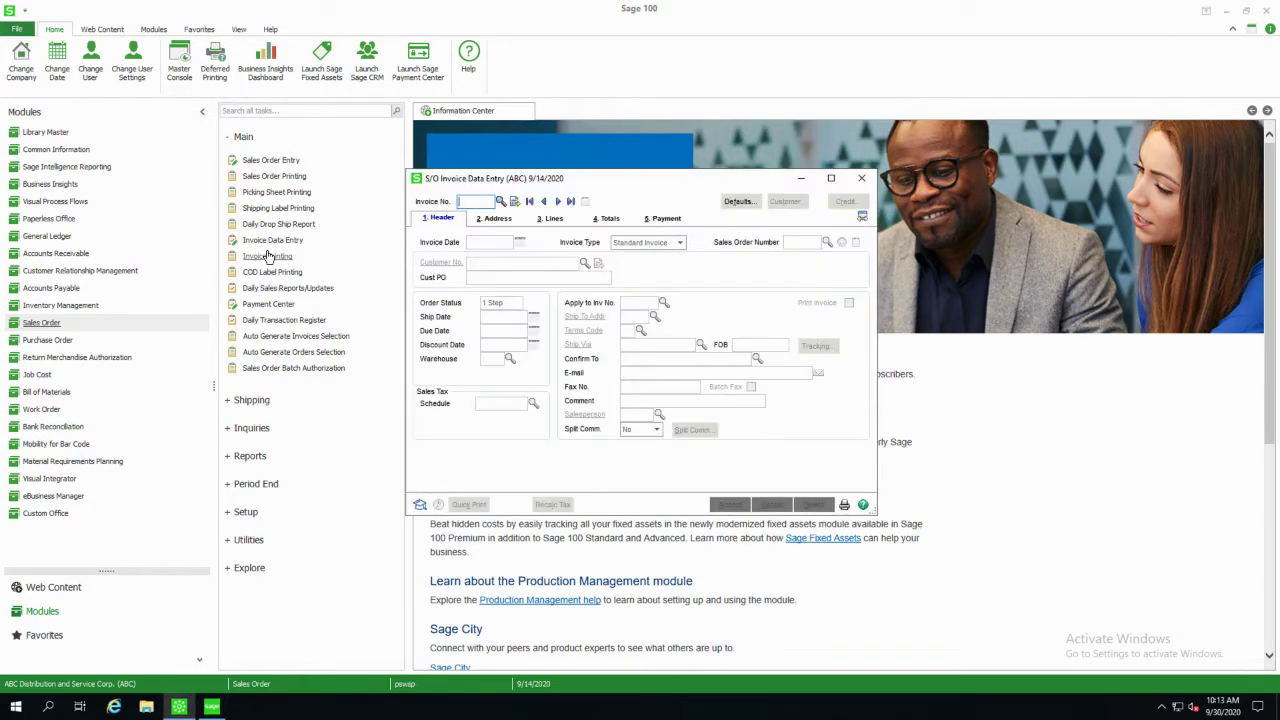
{"action": "left_click", "coordinate": [500, 202]}
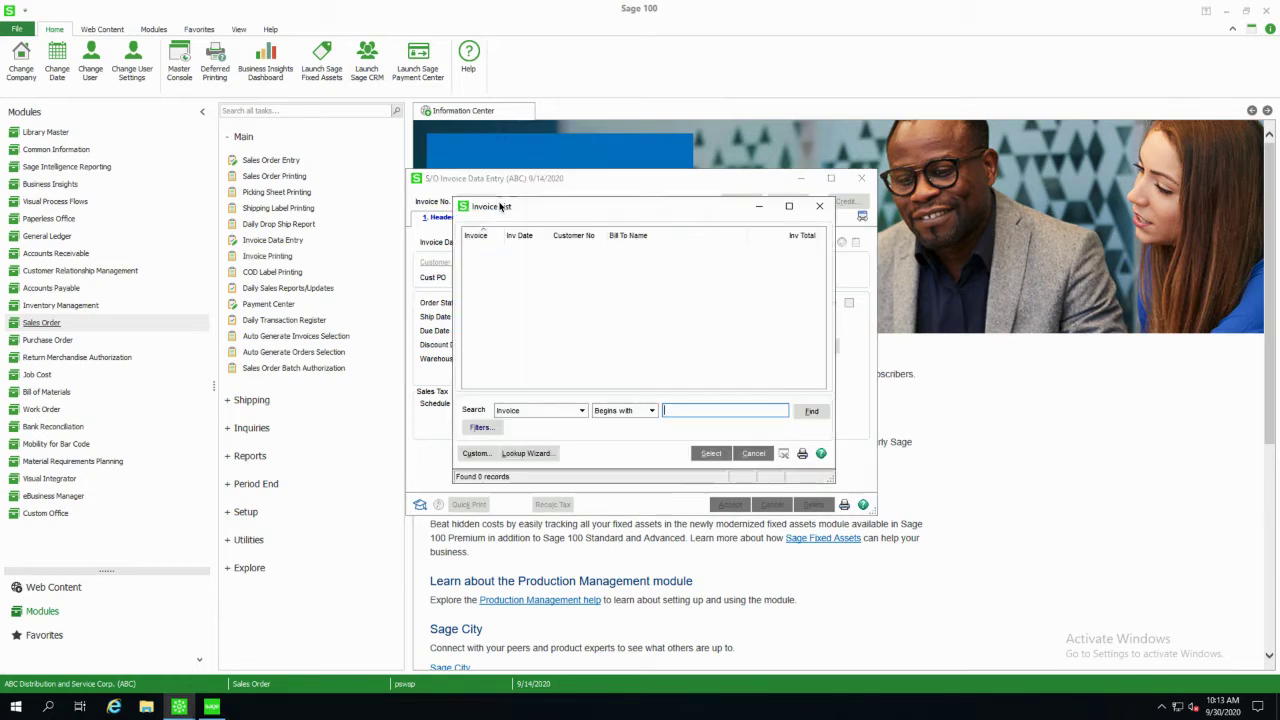
{"action": "left_click", "coordinate": [820, 206]}
{"action": "left_click", "coordinate": [514, 201]}
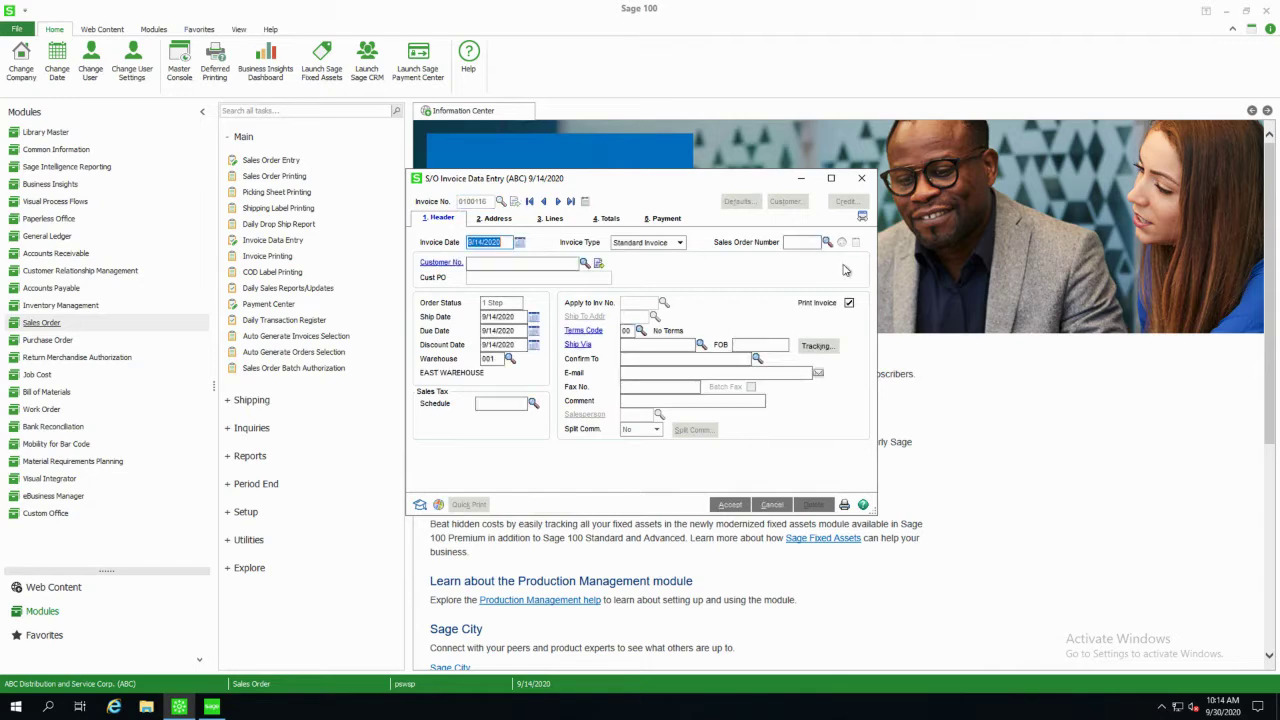
{"action": "left_click", "coordinate": [826, 242]}
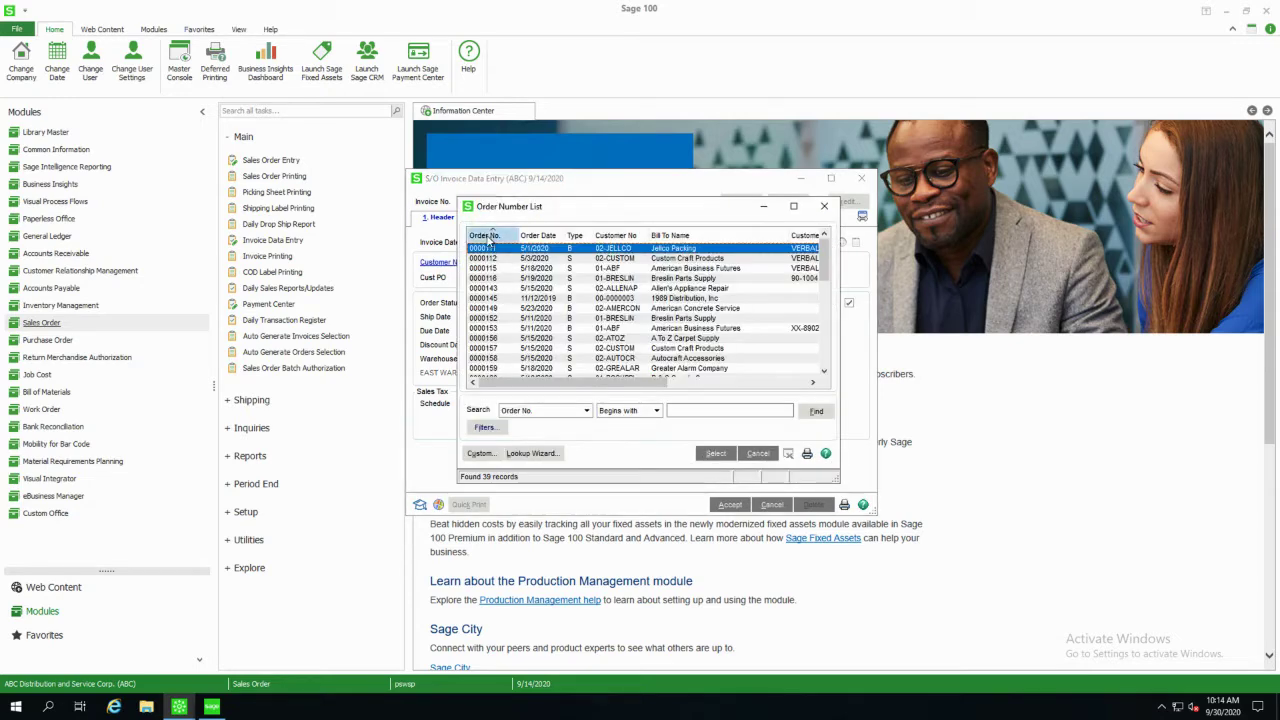
{"action": "left_click", "coordinate": [490, 236]}
{"action": "double_click", "coordinate": [500, 248]}
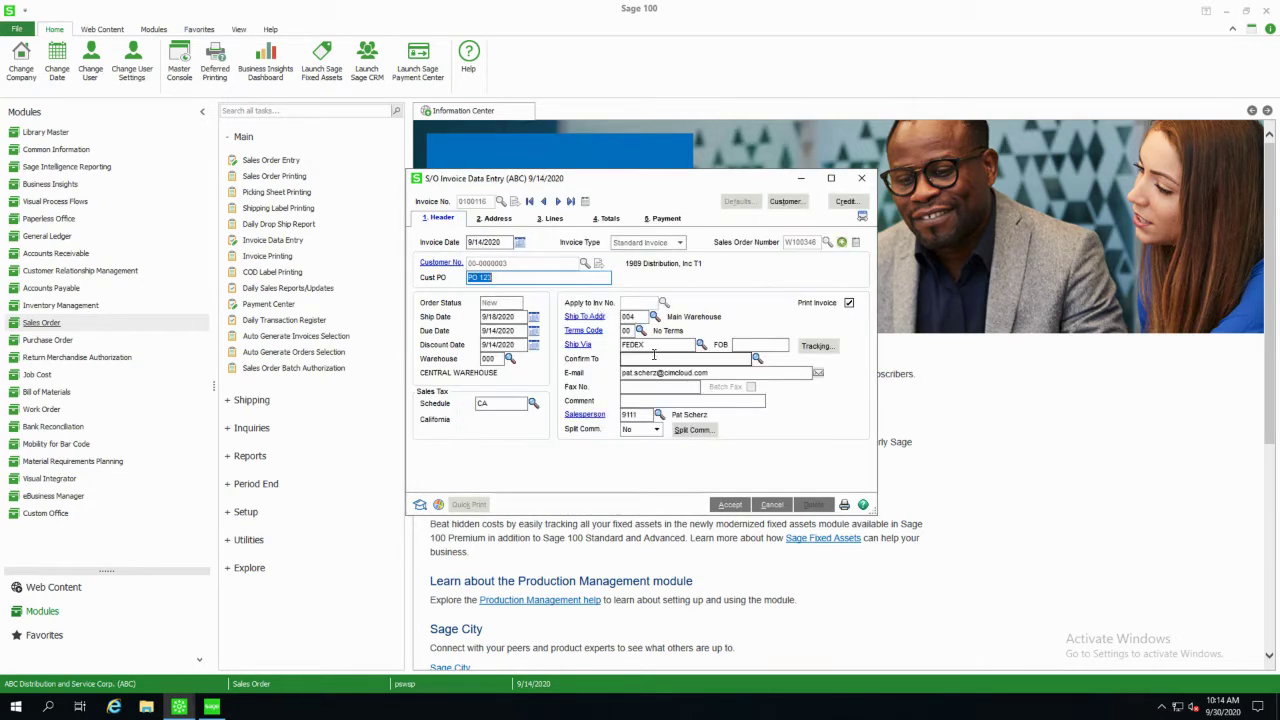
{"action": "left_click", "coordinate": [832, 346]}
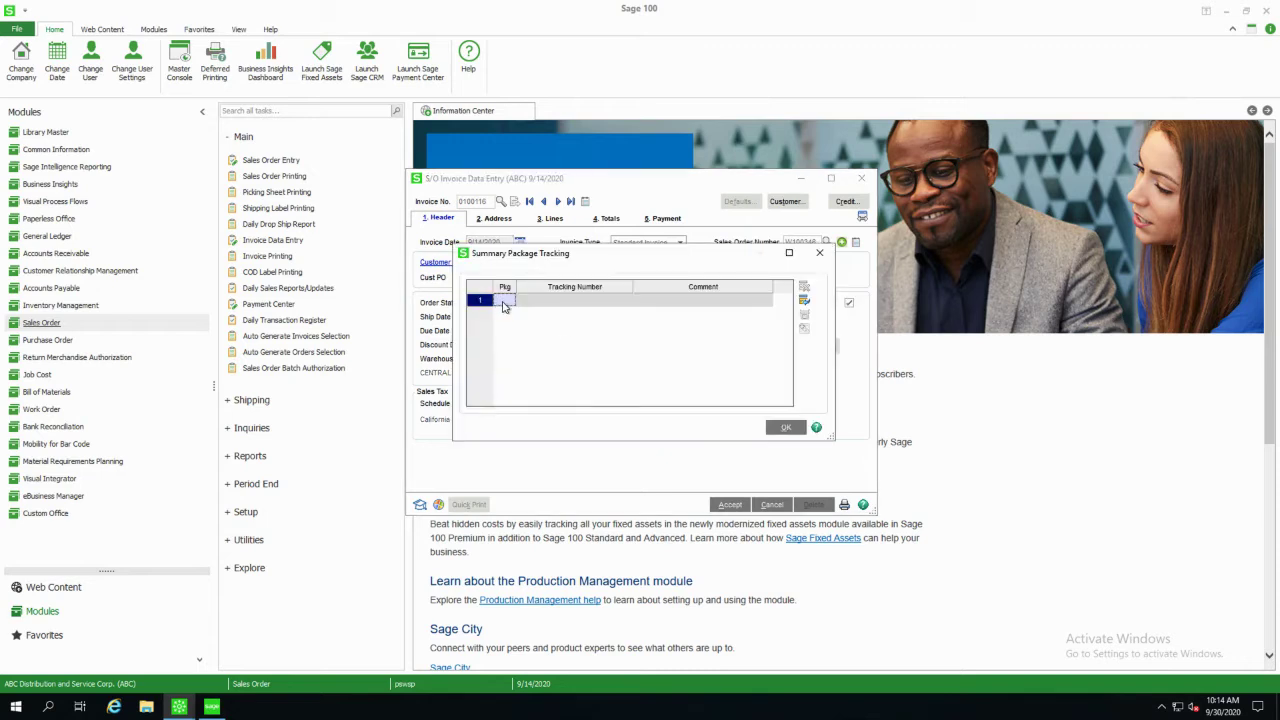
{"action": "left_click", "coordinate": [504, 302]}
{"action": "left_click", "coordinate": [527, 304]}
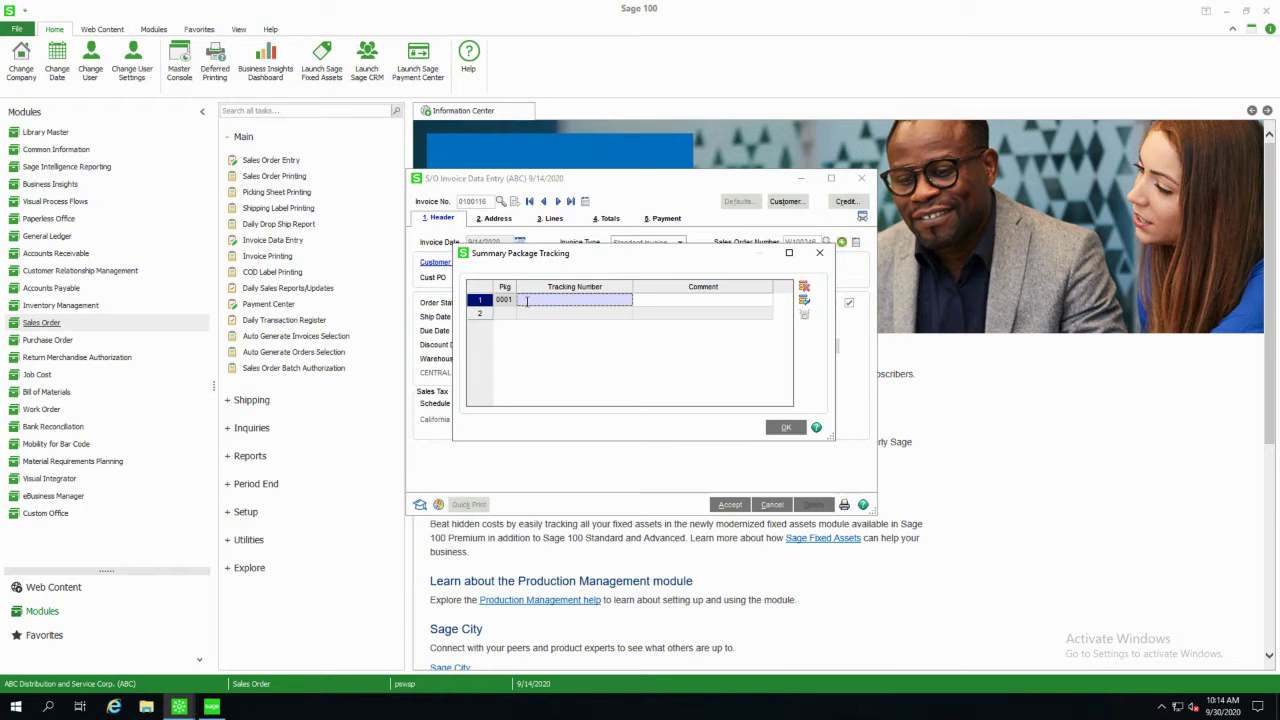
{"action": "key", "text": "Tab"}
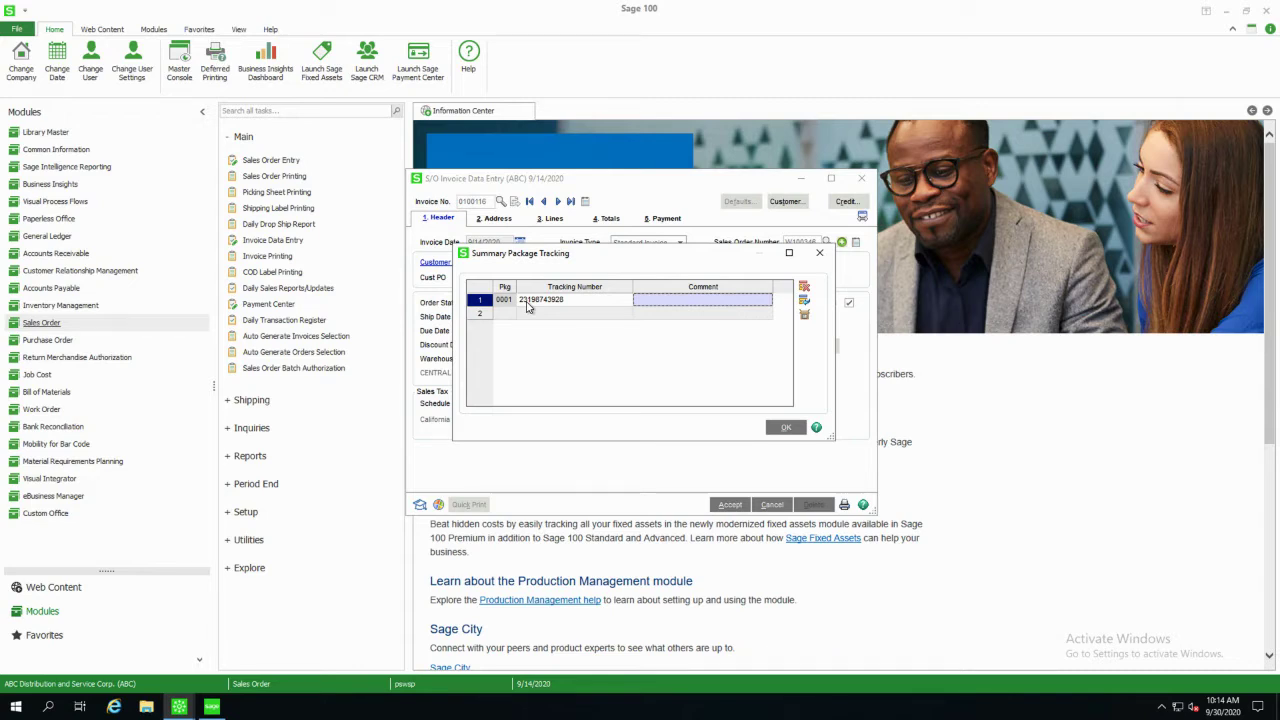
{"action": "type", "text": "shipping"}
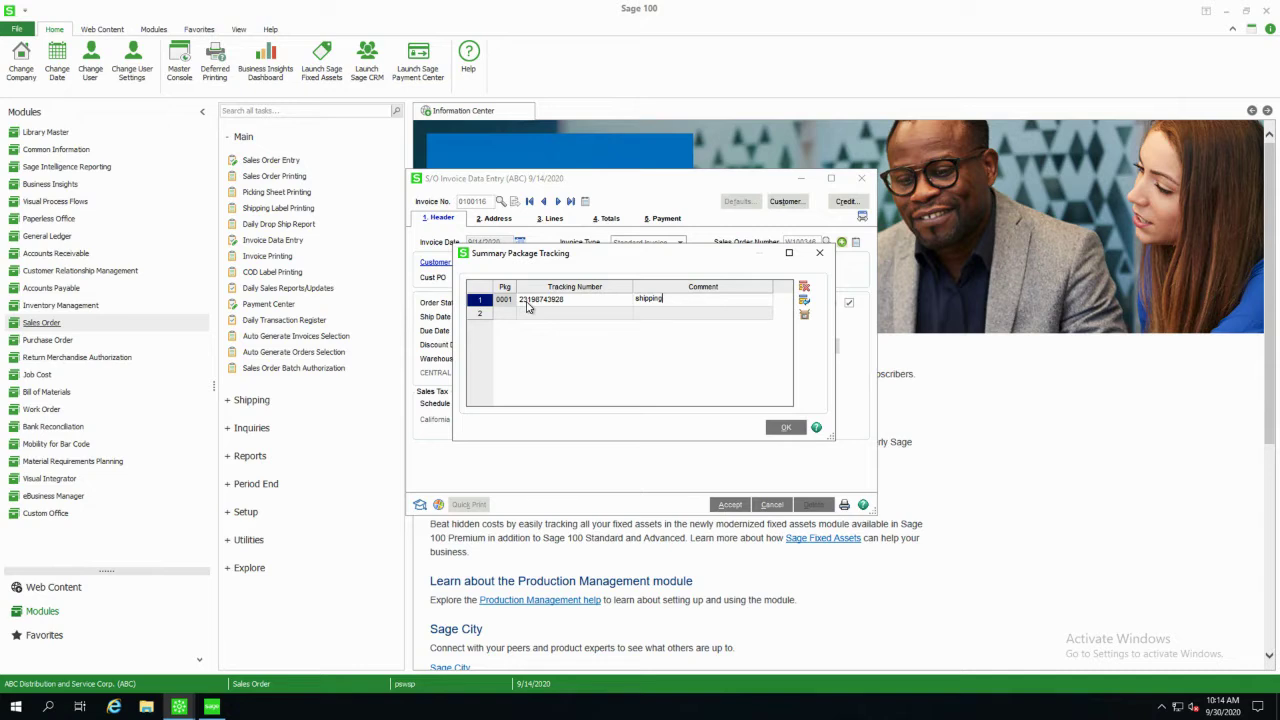
{"action": "key", "text": "Tab"}
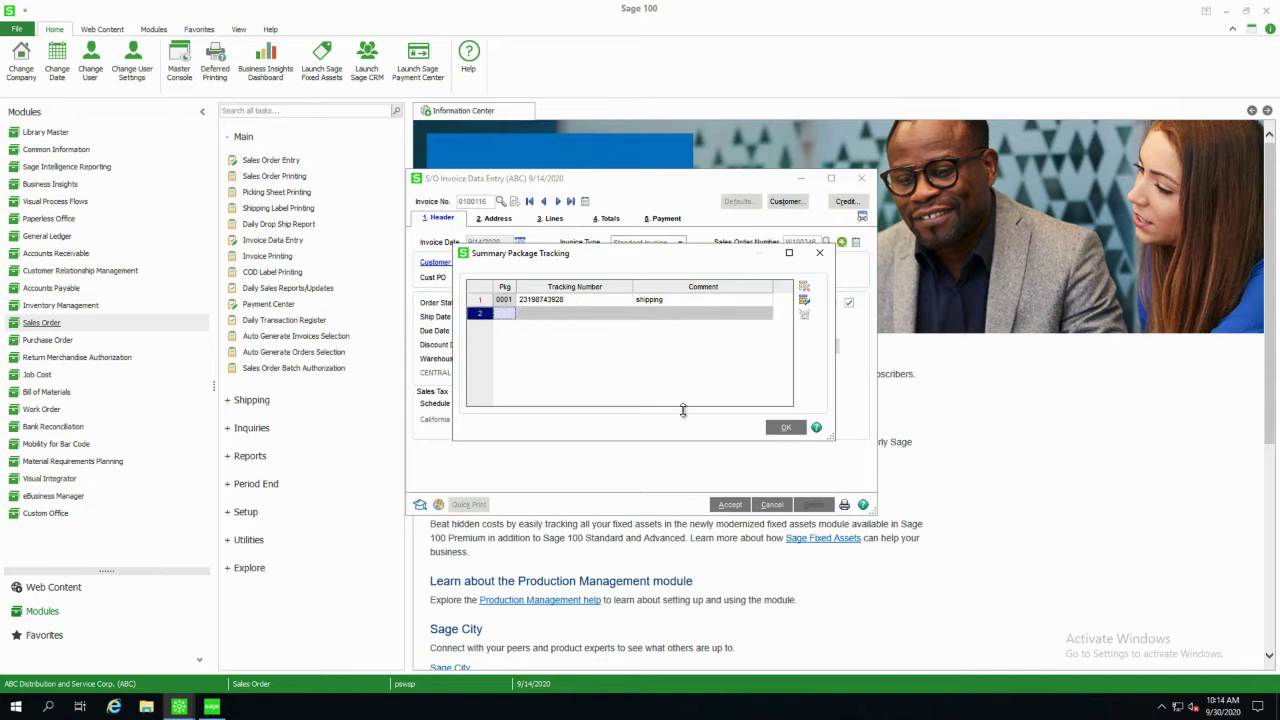
{"action": "left_click", "coordinate": [787, 428]}
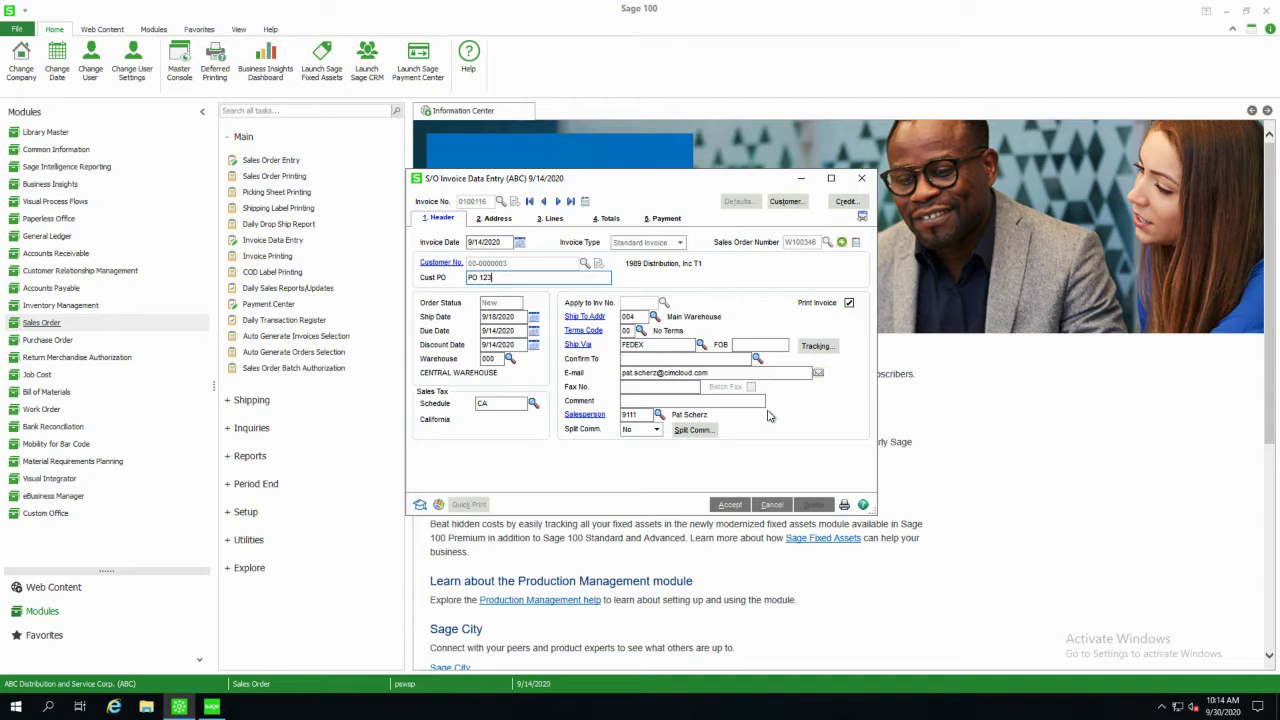
Ship the complete order (COFMADV, 2 at 100.00), check the 214.50 total, and accept the invoice.
{"action": "left_click", "coordinate": [730, 504]}
{"action": "left_click", "coordinate": [613, 258]}
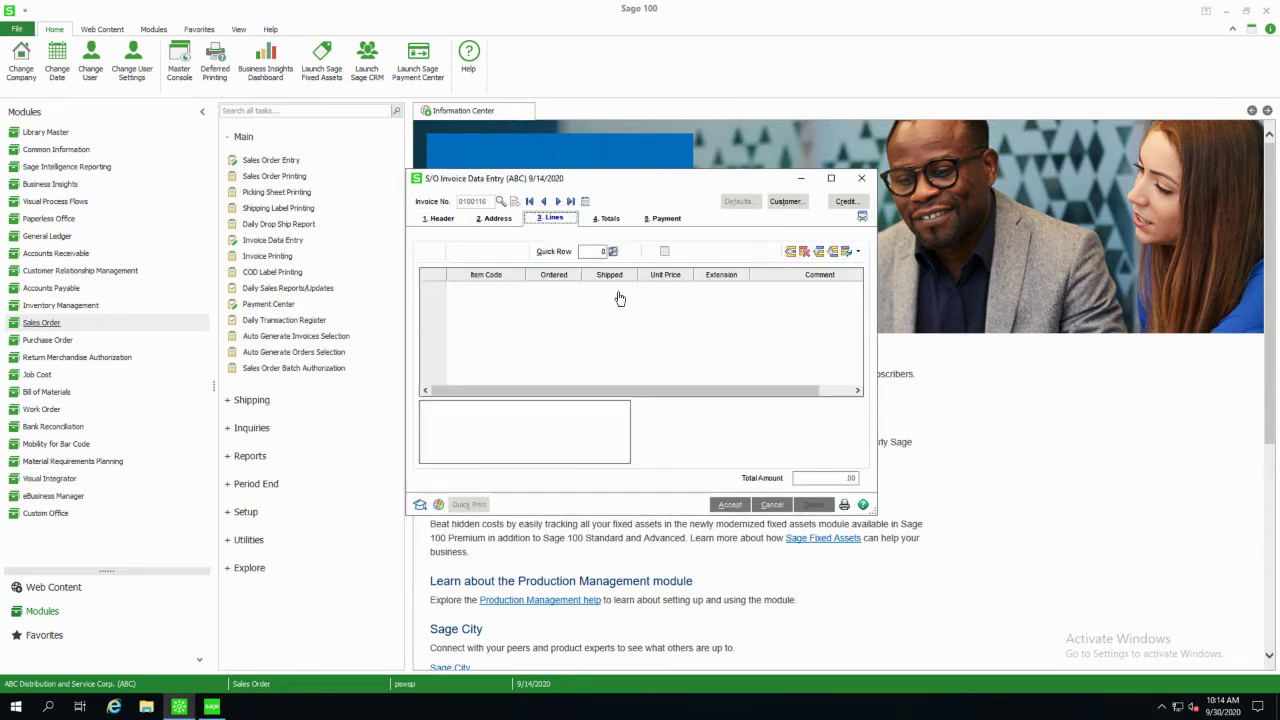
{"action": "left_click", "coordinate": [722, 506]}
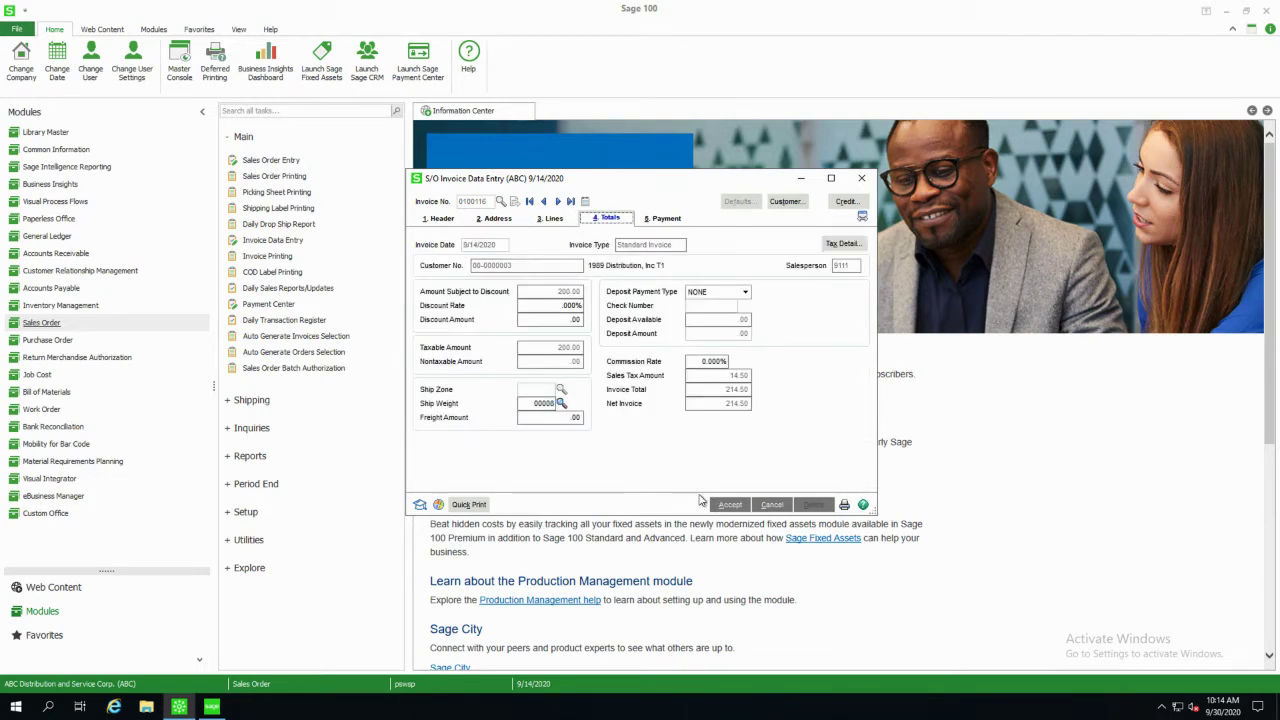
{"action": "left_click", "coordinate": [722, 506]}
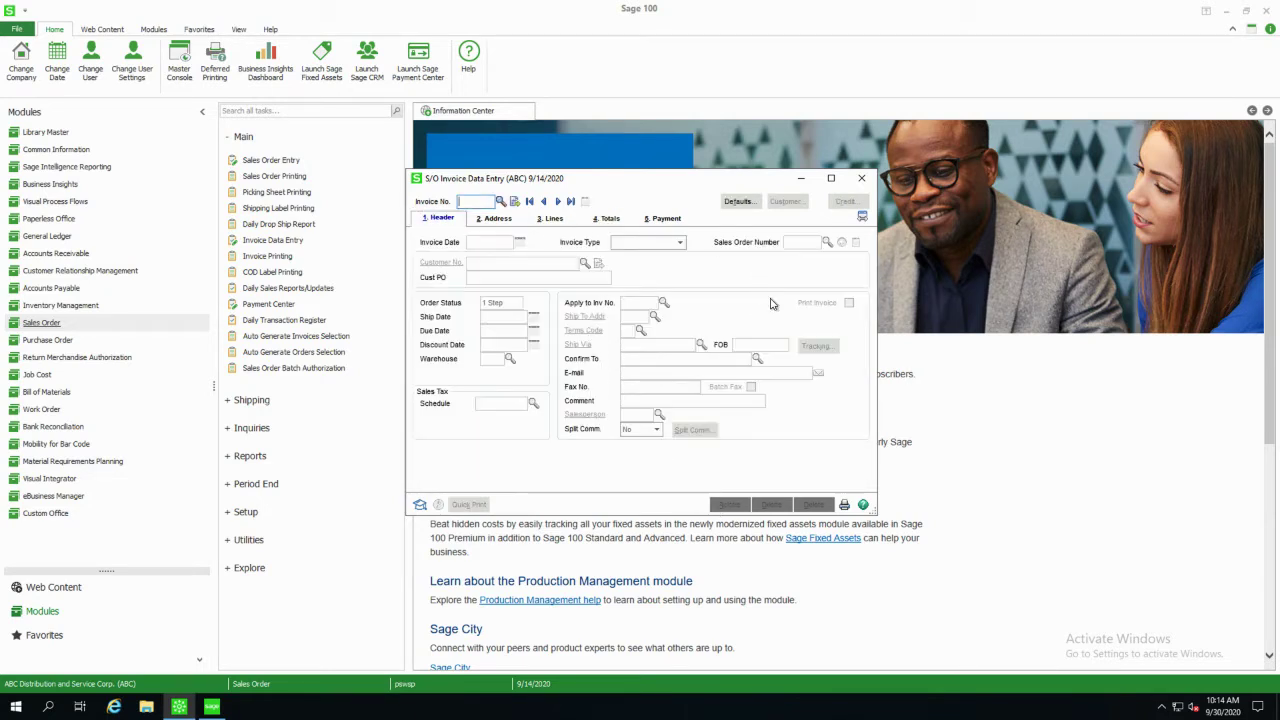
Open Daily Sales Reports/Updates and set the sales order posting date to 9/14/2020.
{"action": "left_click", "coordinate": [861, 179]}
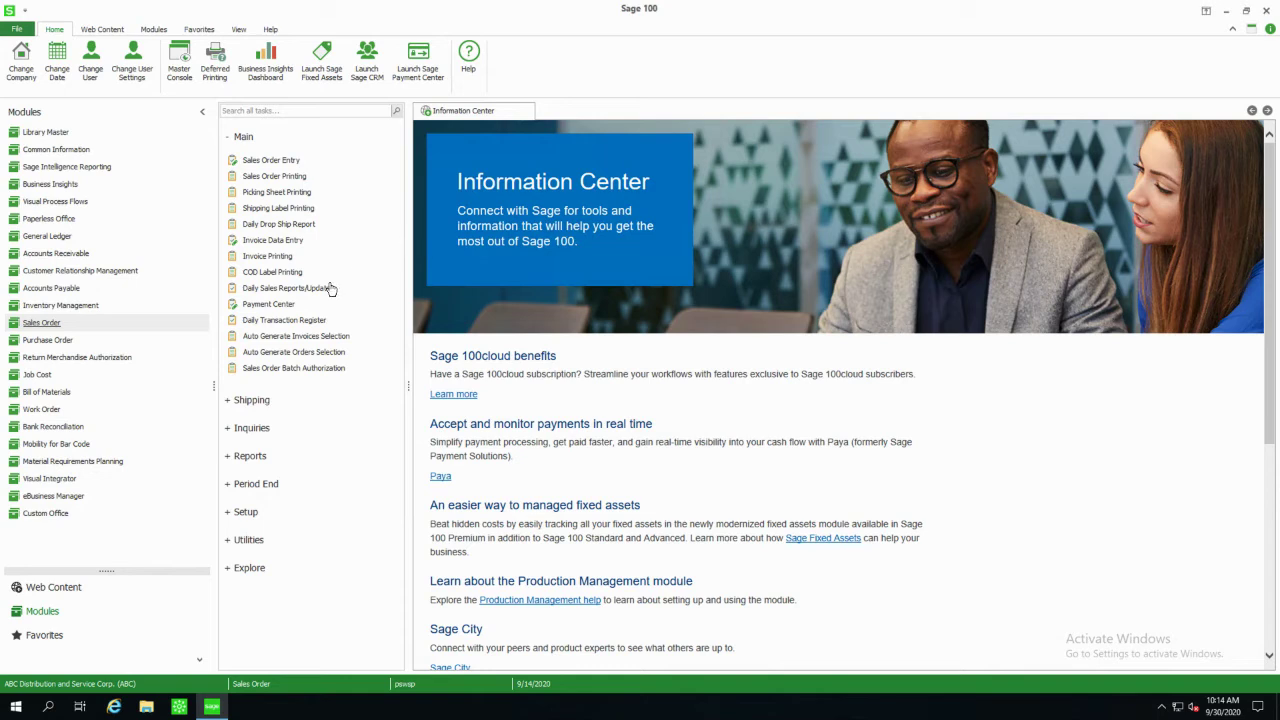
{"action": "left_click", "coordinate": [288, 288]}
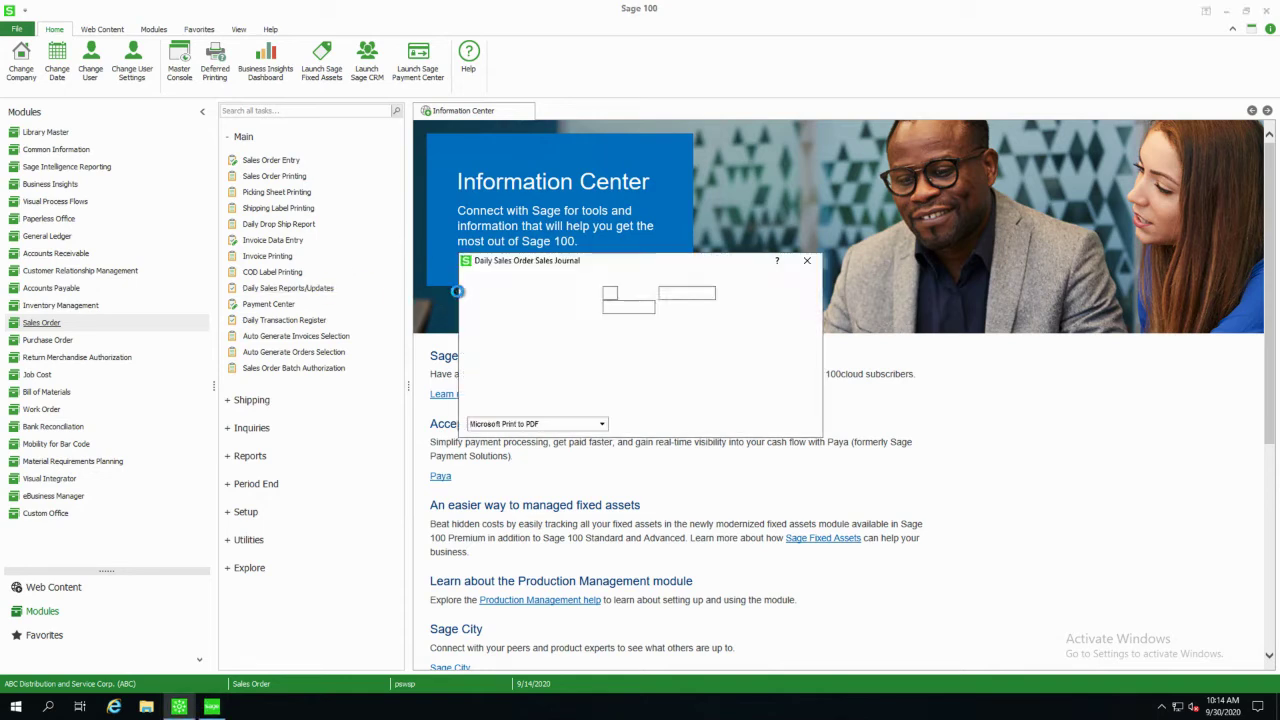
{"action": "left_click", "coordinate": [632, 306]}
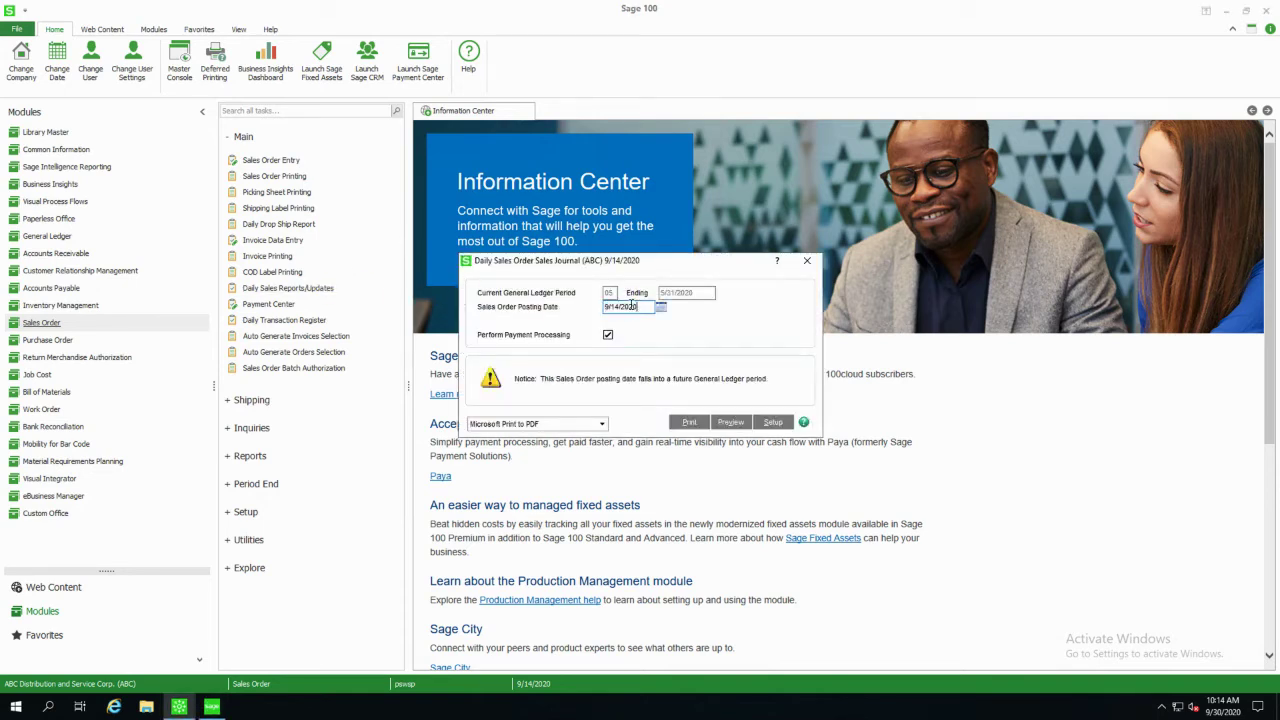
{"action": "type", "text": "0"}
Print the Daily Sales Journal to PDF, replacing the existing new.pdf.
{"action": "left_click", "coordinate": [683, 423]}
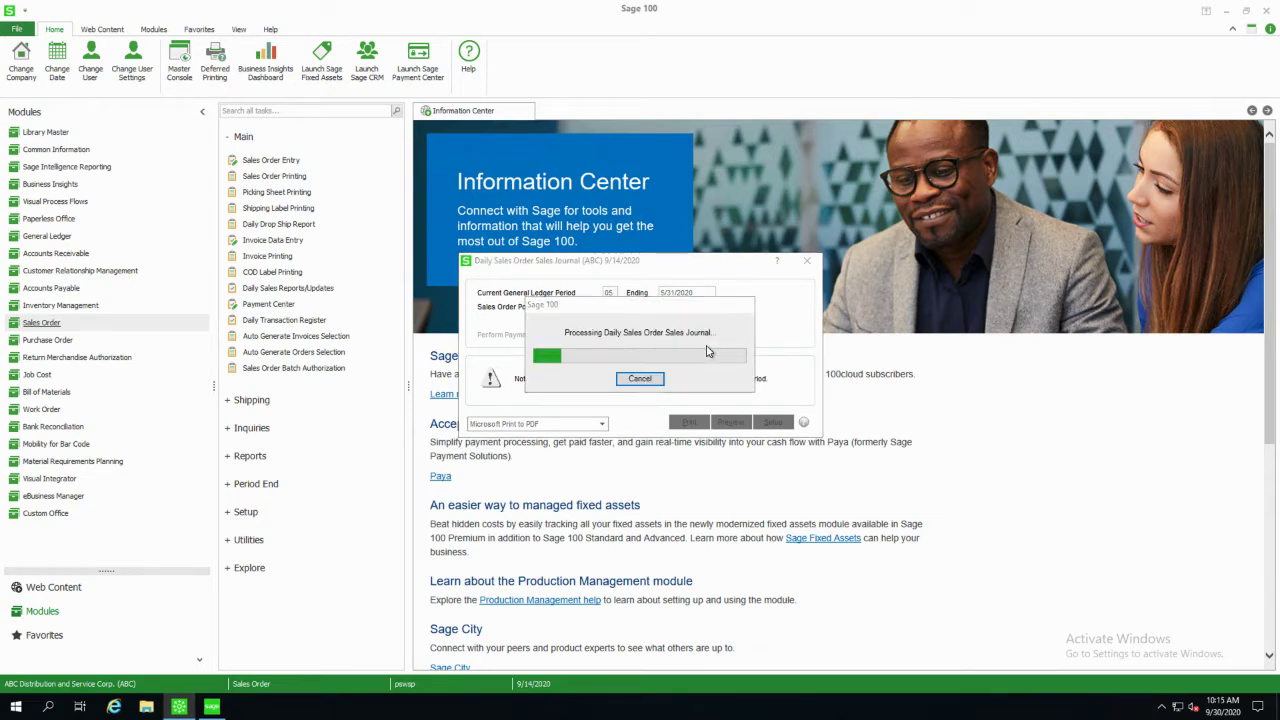
{"action": "double_click", "coordinate": [671, 420]}
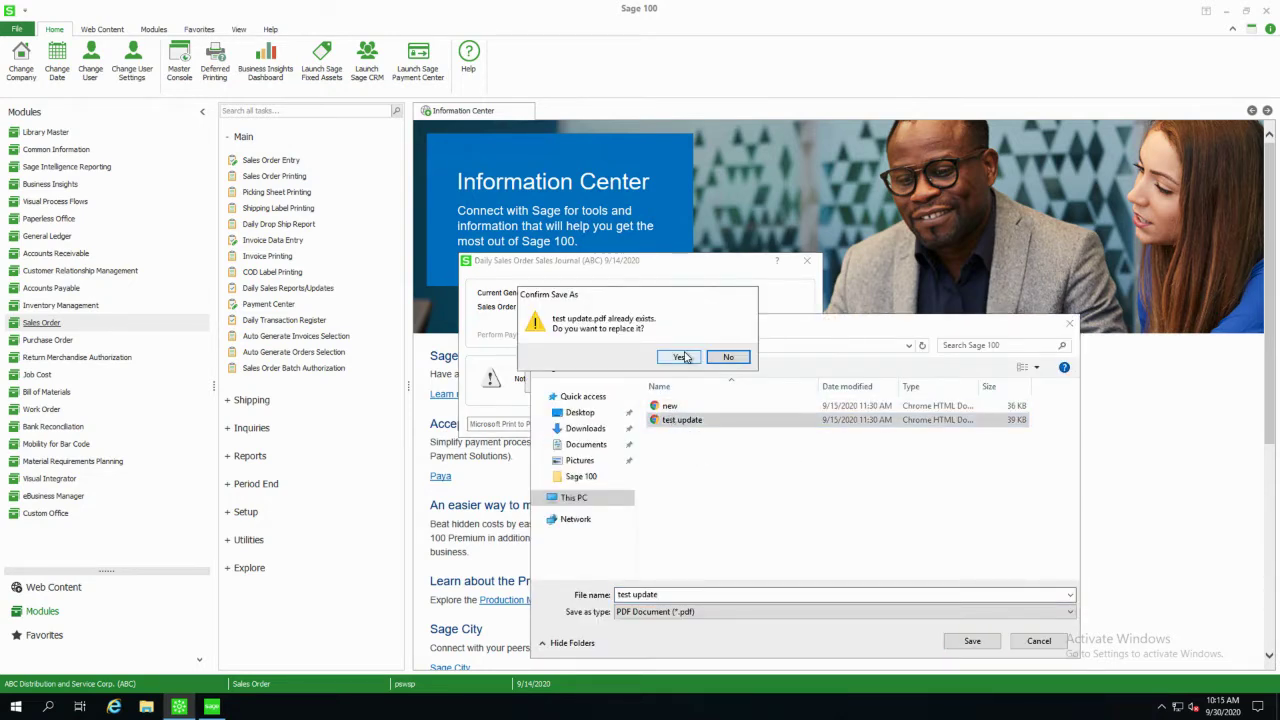
{"action": "left_click", "coordinate": [684, 356]}
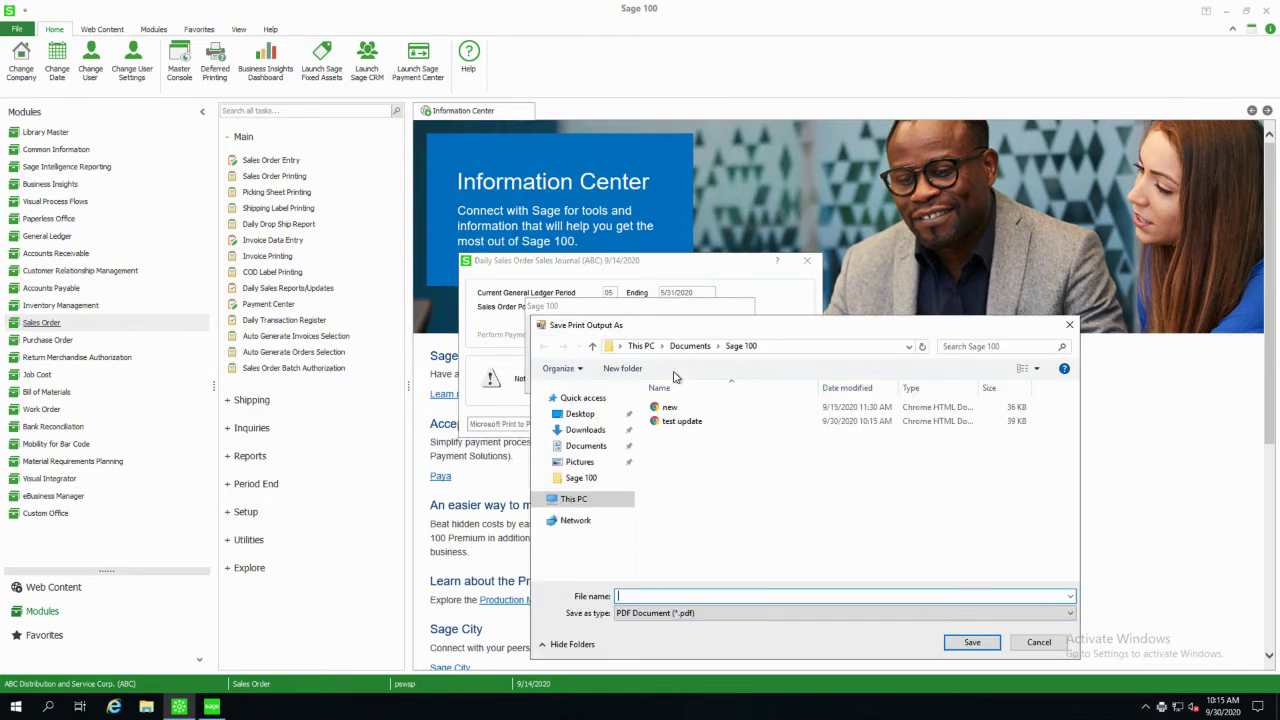
{"action": "left_click", "coordinate": [672, 420]}
{"action": "double_click", "coordinate": [671, 409]}
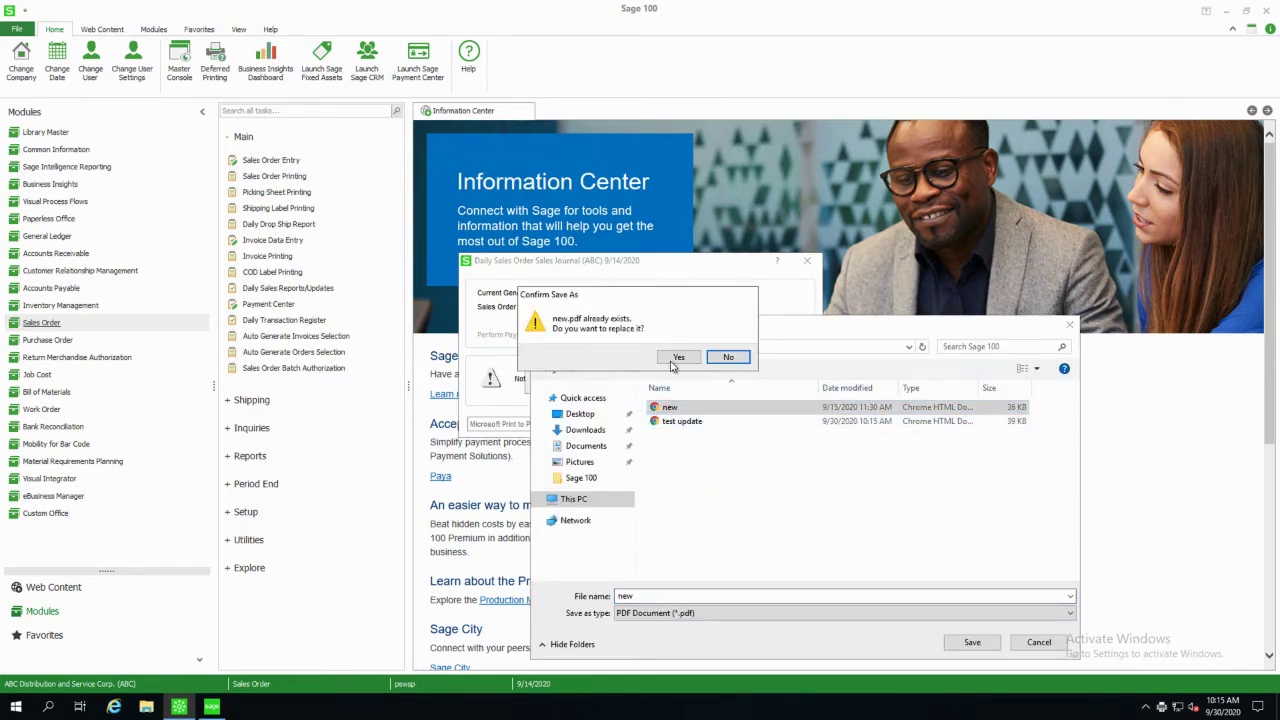
{"action": "left_click", "coordinate": [676, 359]}
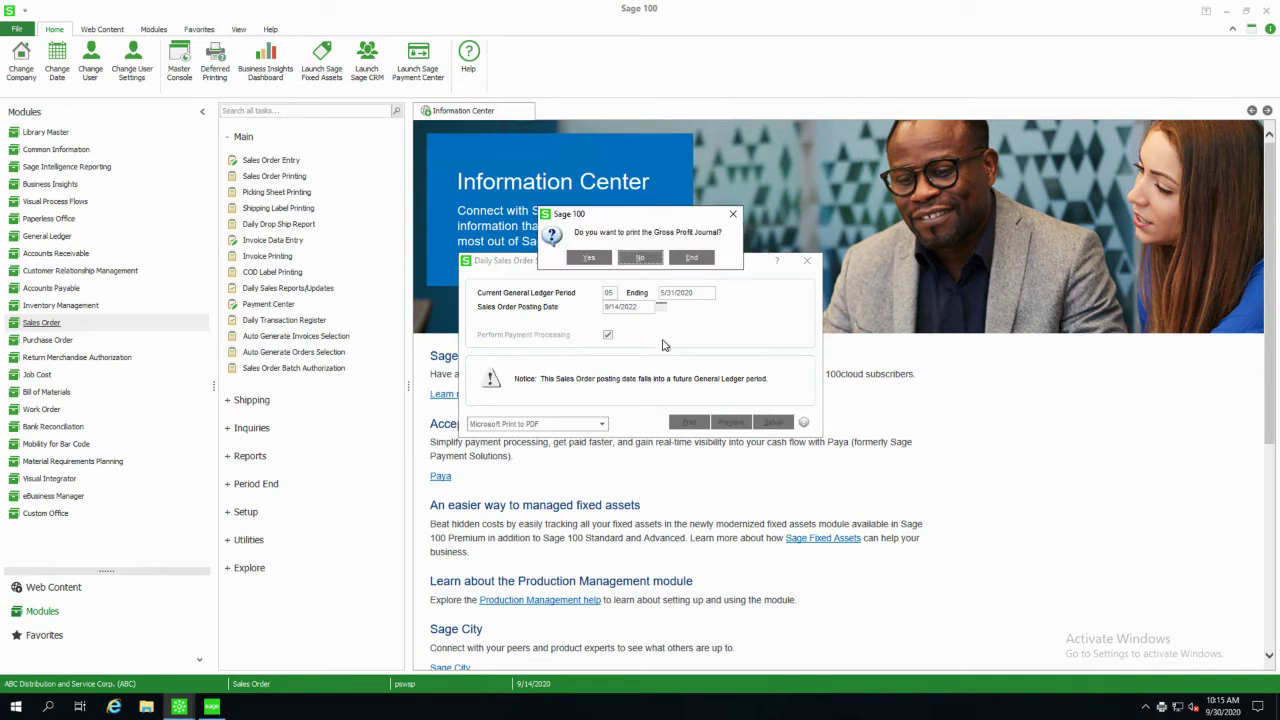
Skip the Gross Profit Journal, post the sales journal update, and skip the Daily Transaction Register.
{"action": "left_click", "coordinate": [636, 258]}
{"action": "left_click", "coordinate": [631, 259]}
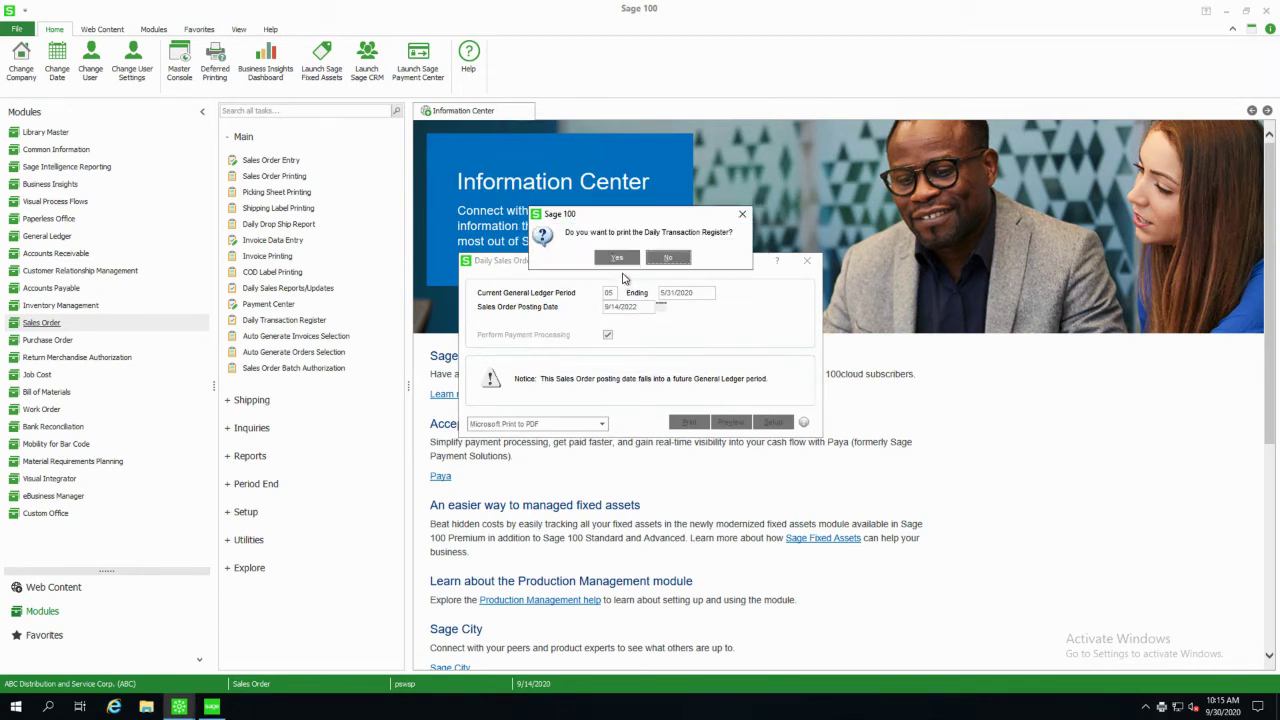
{"action": "left_click", "coordinate": [666, 258]}
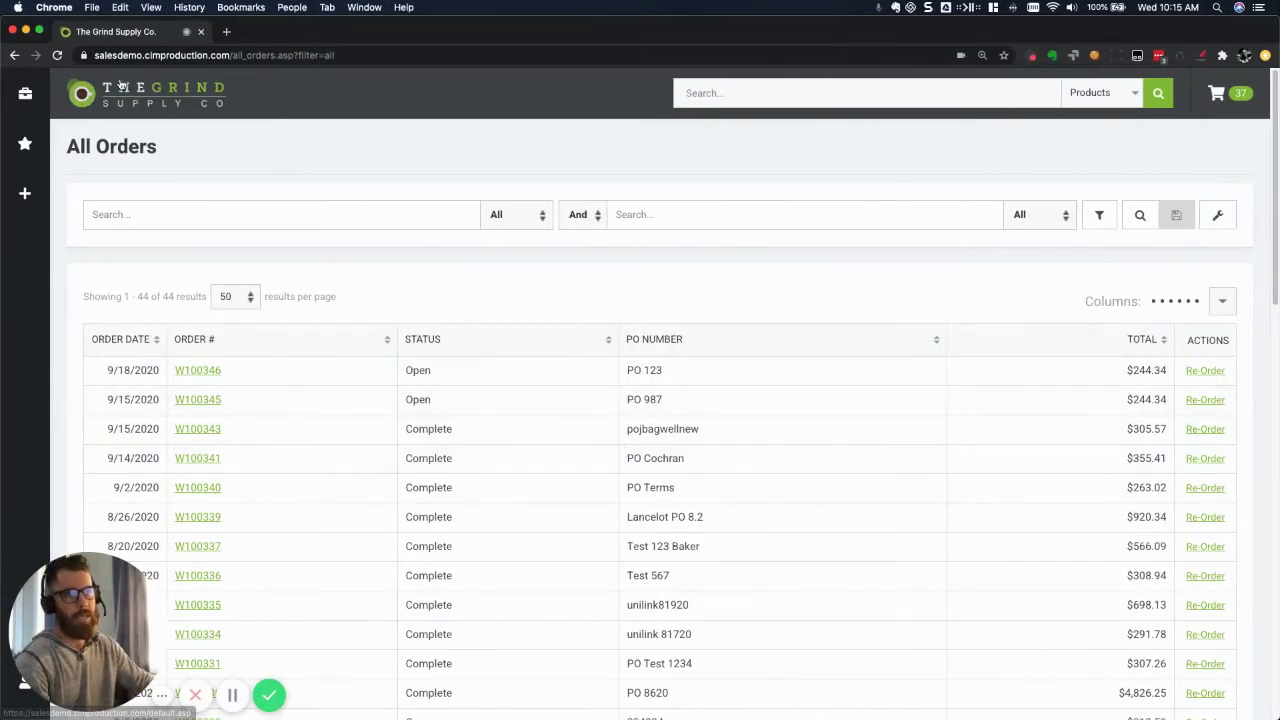
Reload the CIMcloud portal so All Orders lists W100346 (PO 123, $244.34) as Open.
{"action": "left_click", "coordinate": [119, 85]}
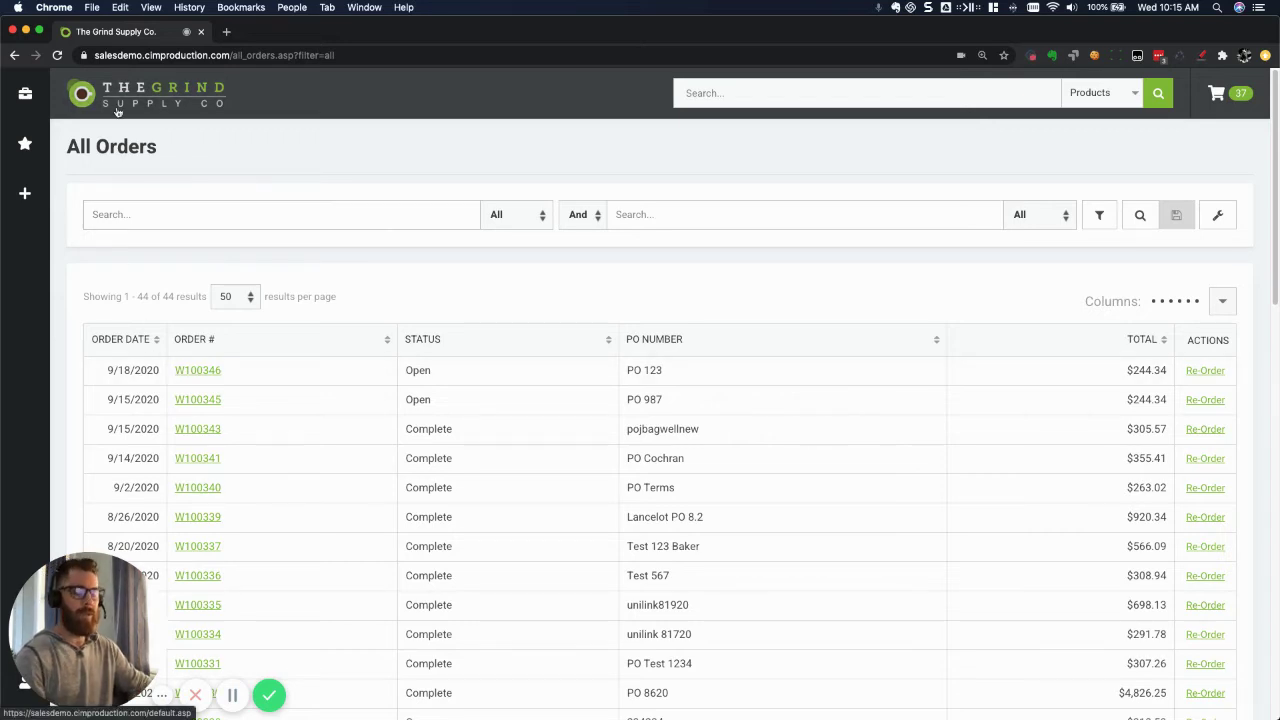
{"action": "left_click", "coordinate": [117, 112]}
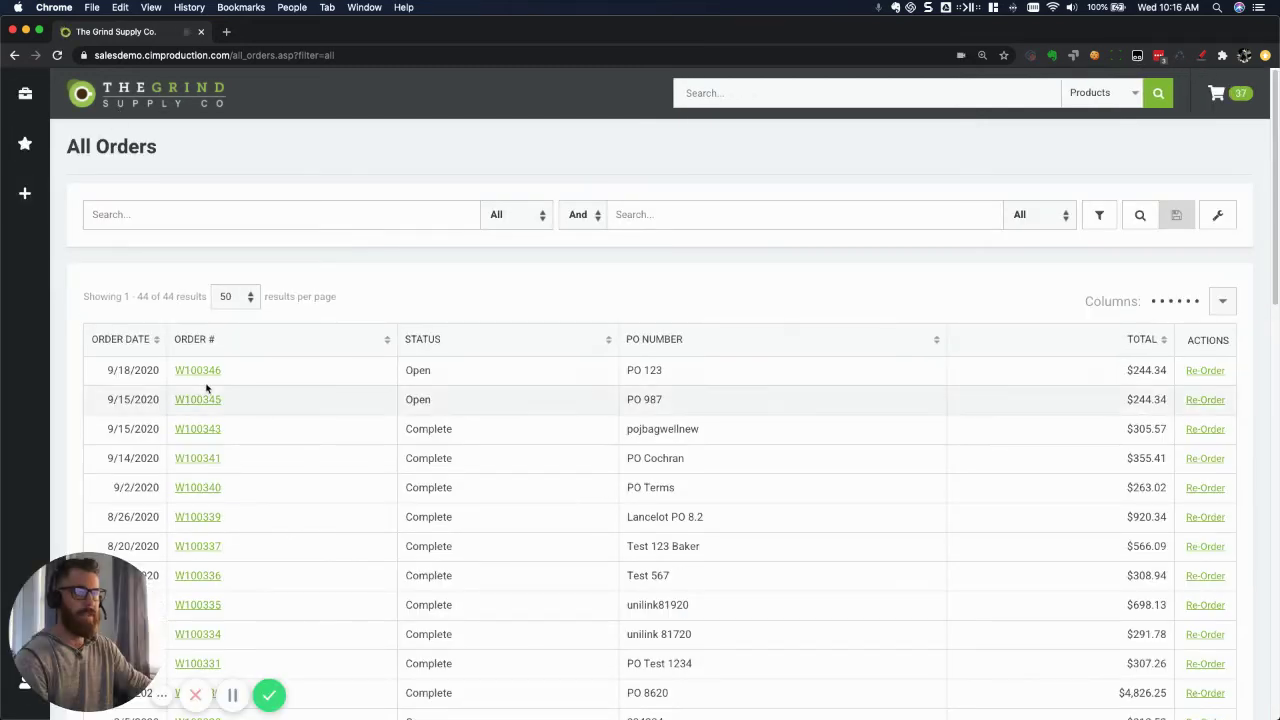
{"action": "left_click", "coordinate": [205, 372]}
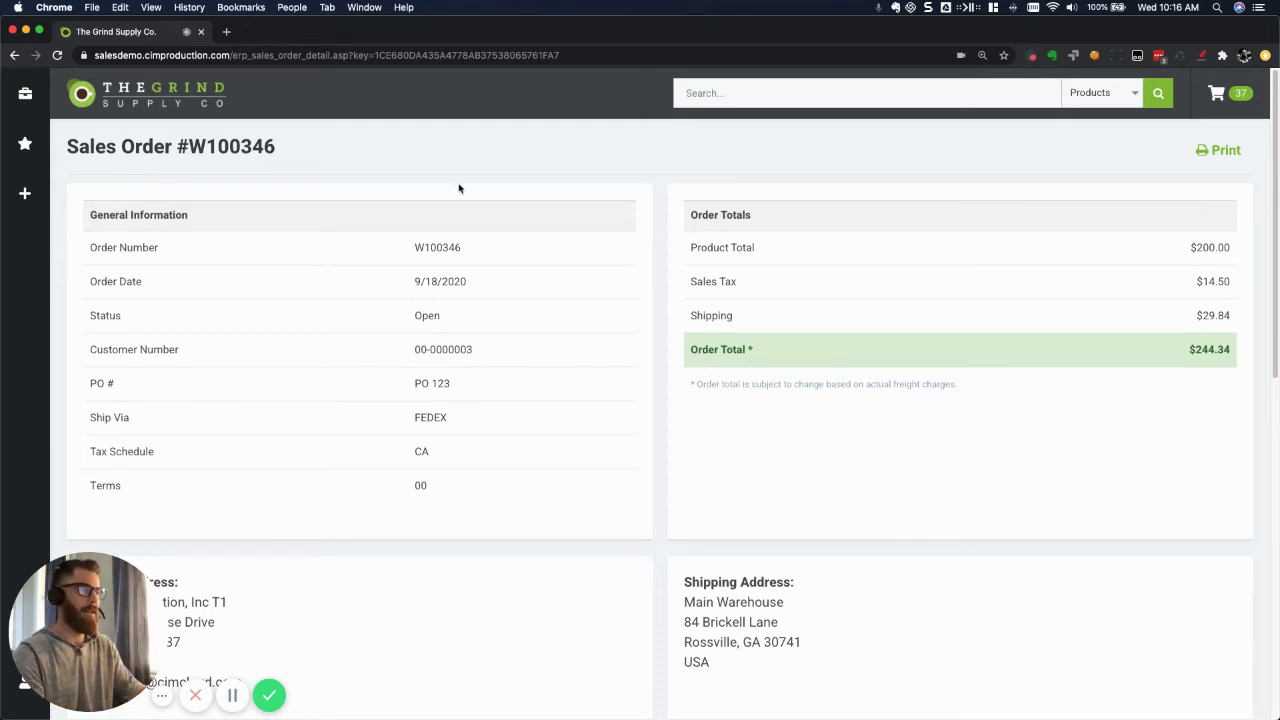
{"action": "scroll", "coordinate": [534, 415], "scroll_direction": "down", "scroll_amount": 10}
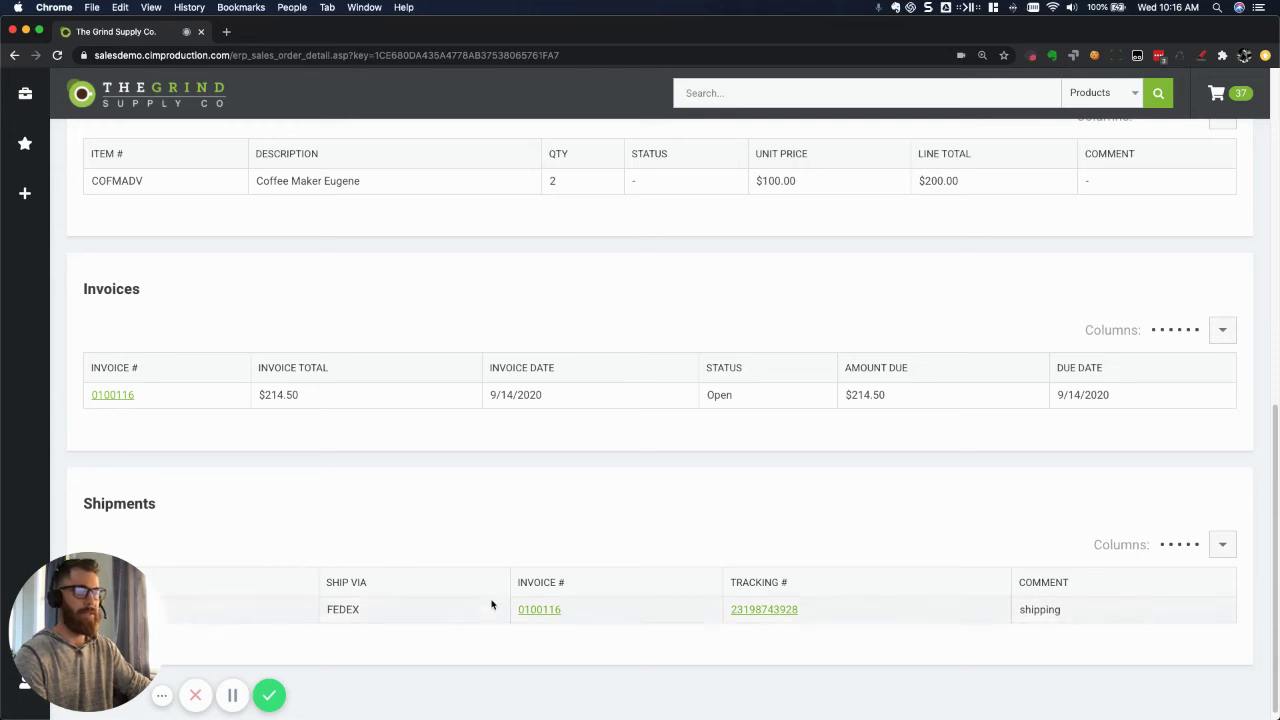
{"action": "scroll", "coordinate": [386, 560], "scroll_direction": "up", "scroll_amount": 5}
{"action": "scroll", "coordinate": [428, 534], "scroll_direction": "down", "scroll_amount": 5}
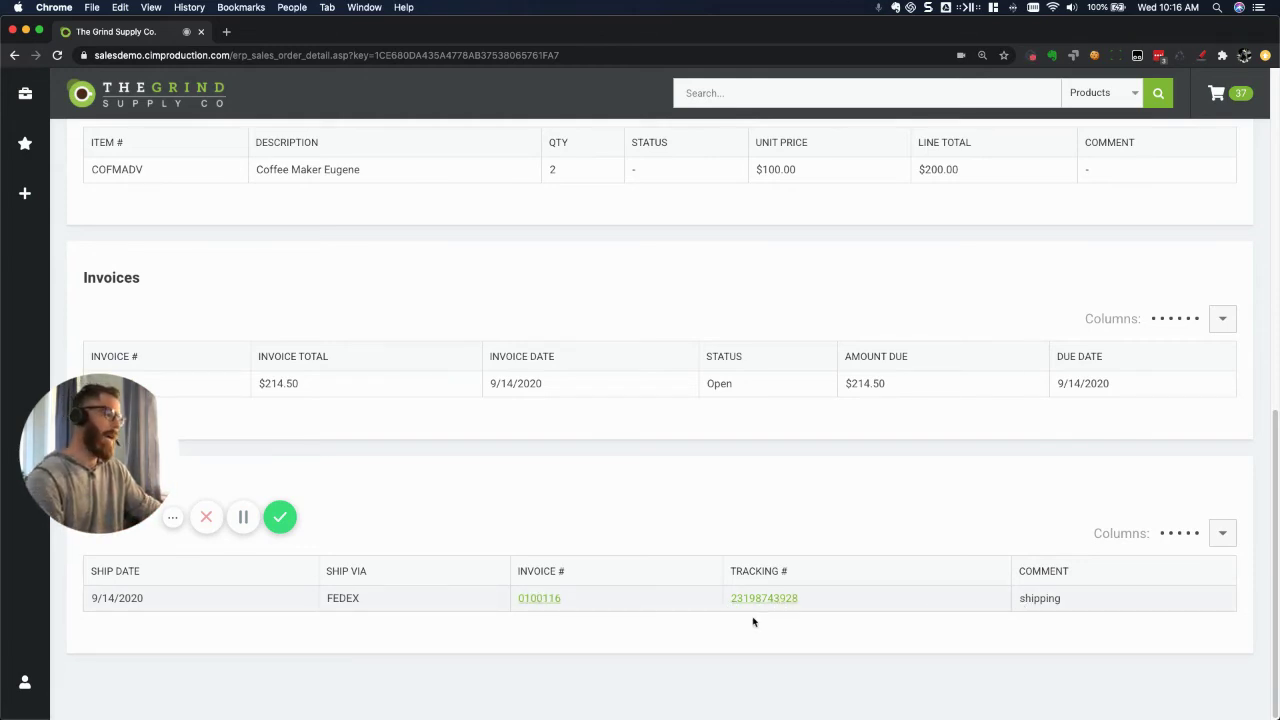
{"action": "left_click_drag", "start_coordinate": [1062, 601], "coordinate": [1012, 605]}
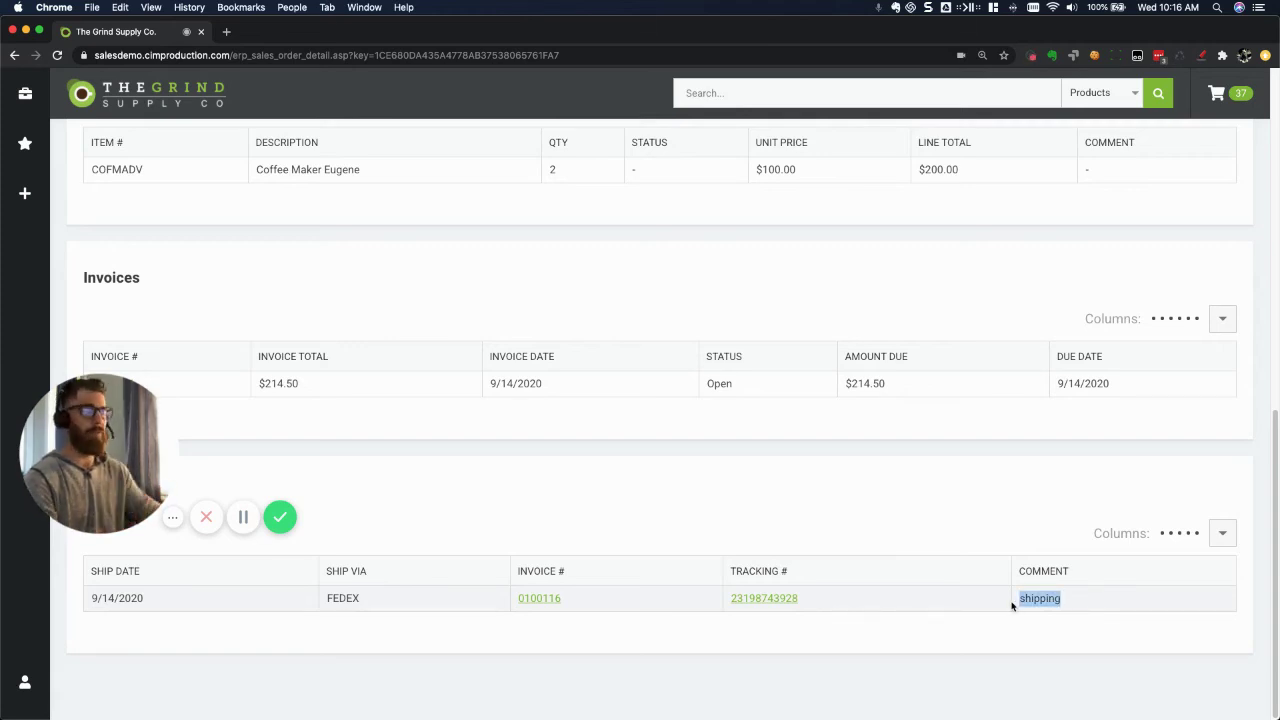
{"action": "left_click", "coordinate": [549, 598]}
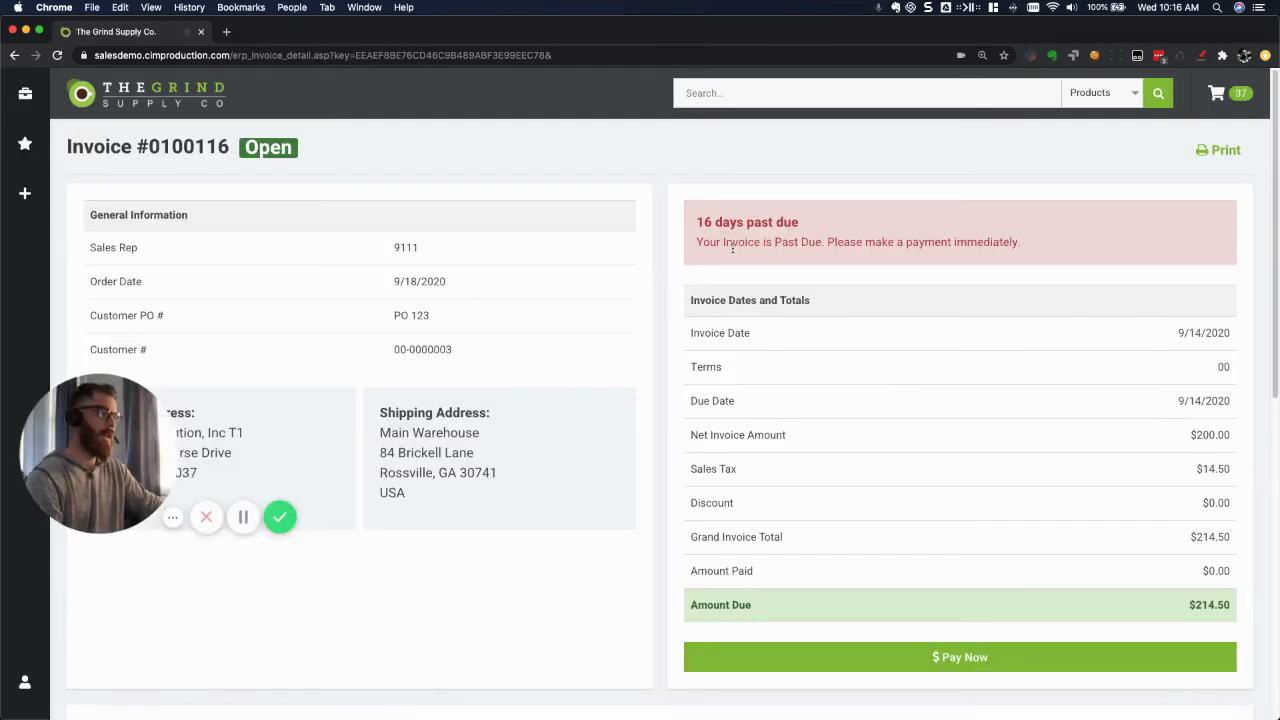
Review invoice 0100116's COFMADV line ($200.00) and go to its Pay Now payment page.
{"action": "scroll", "coordinate": [645, 385], "scroll_direction": "down", "scroll_amount": 1}
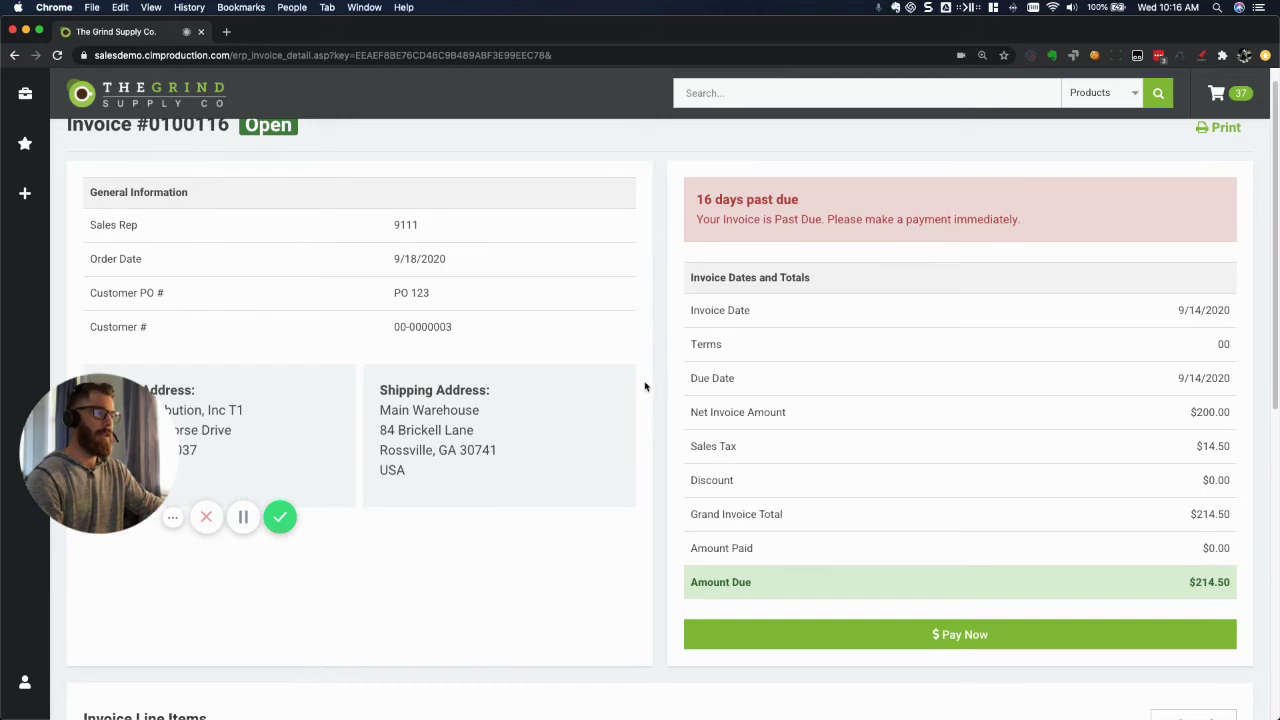
{"action": "scroll", "coordinate": [646, 383], "scroll_direction": "down", "scroll_amount": 4}
{"action": "scroll", "coordinate": [650, 382], "scroll_direction": "up", "scroll_amount": 4}
{"action": "scroll", "coordinate": [794, 437], "scroll_direction": "down", "scroll_amount": 1}
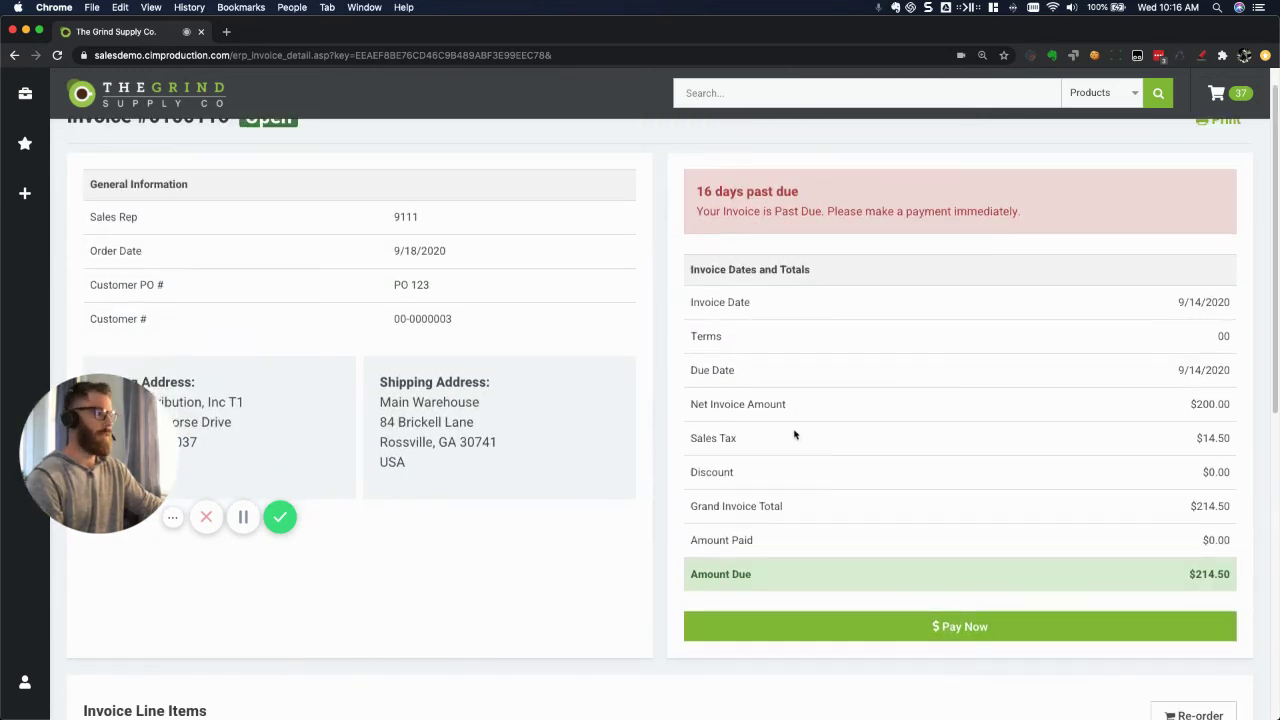
{"action": "scroll", "coordinate": [843, 420], "scroll_direction": "down", "scroll_amount": 2}
{"action": "left_click", "coordinate": [905, 507]}
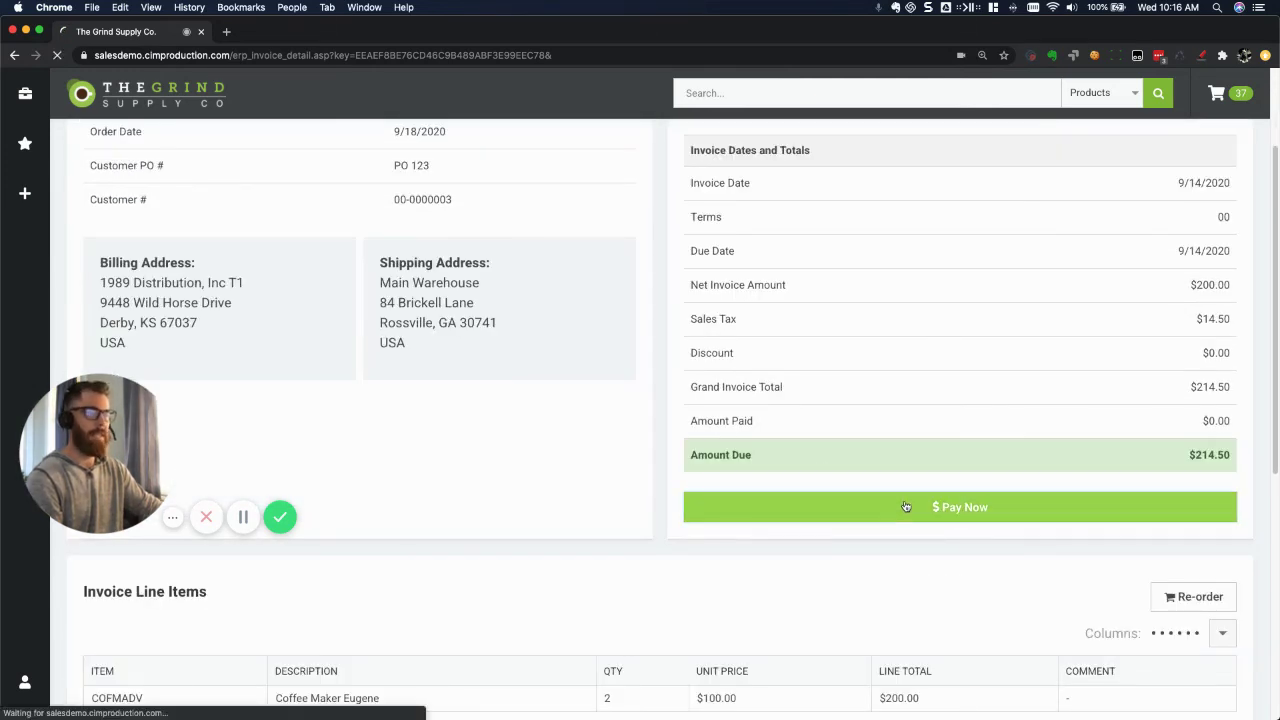